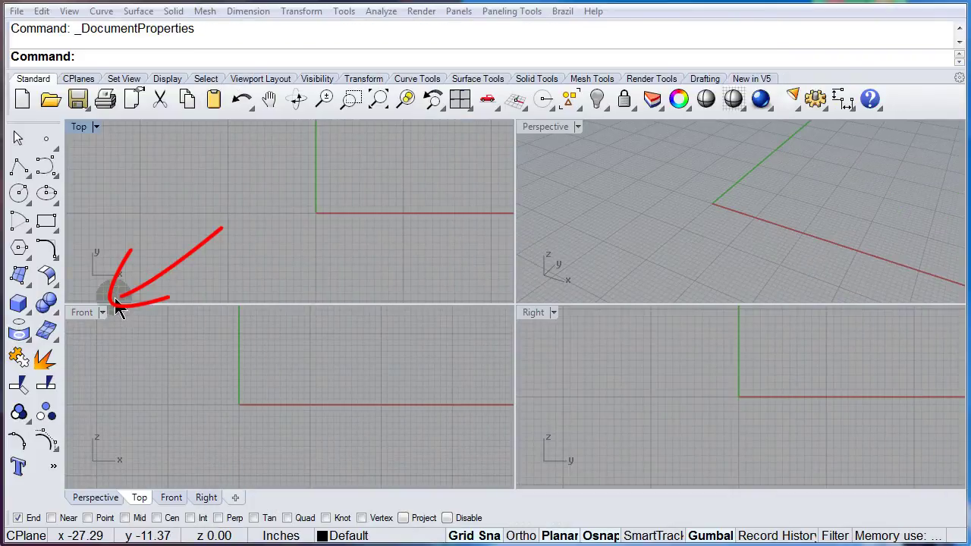
# Step: Make the Front viewport active, with the Lines flyout toolbar floating
pyautogui.click(87, 315)
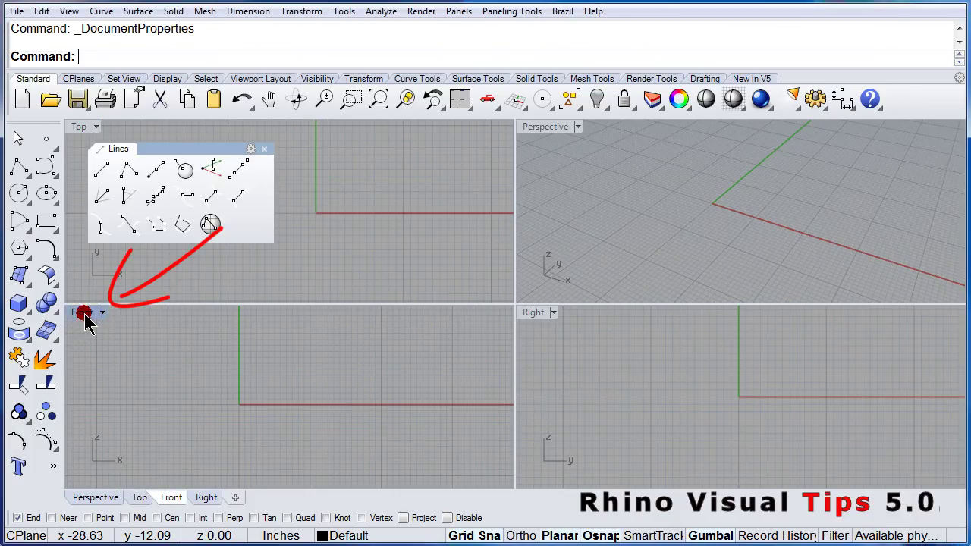
# Step: Maximize the Front view and pan it so the origin sits toward the lower left
pyautogui.doubleClick(83, 314)
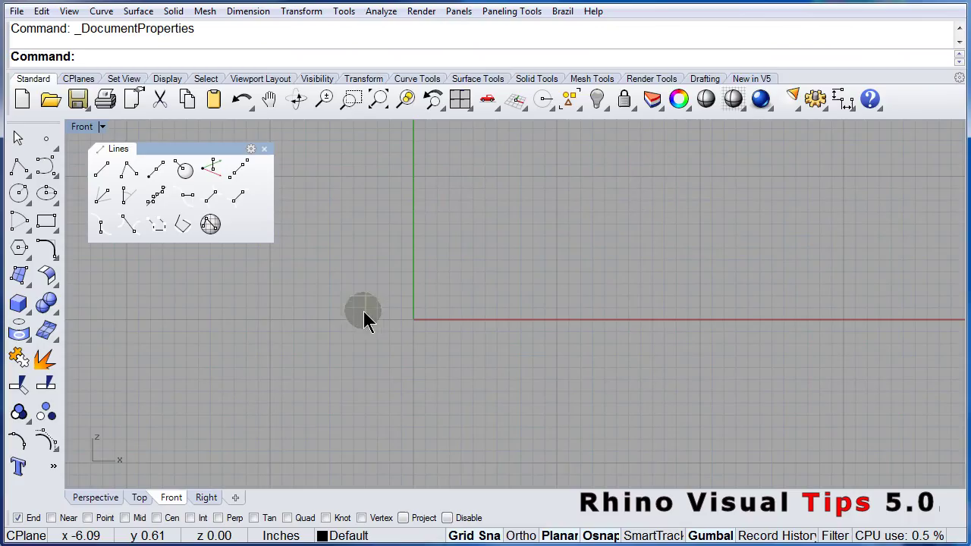
pyautogui.click(269, 99)
pyautogui.moveTo(455, 270); pyautogui.dragTo(382, 390)
pyautogui.rightClick(385, 400)
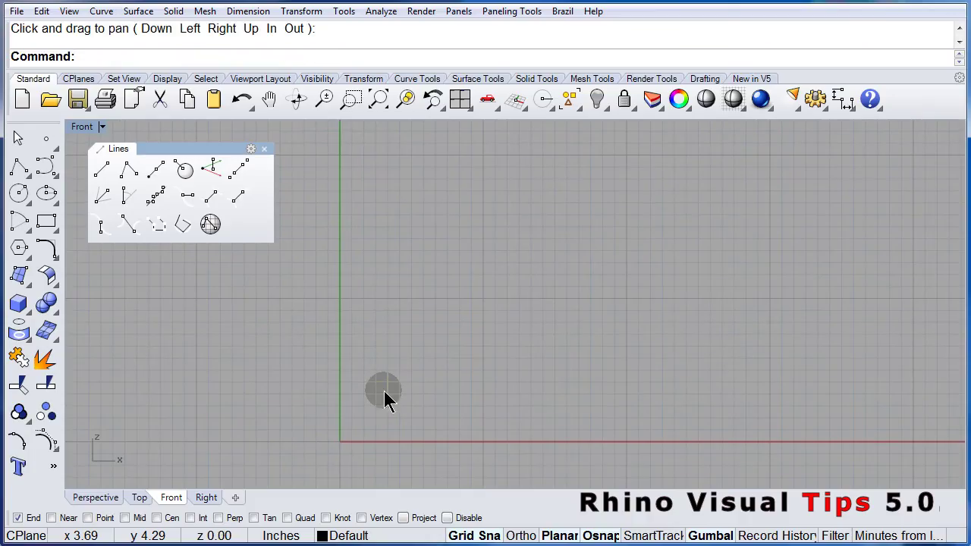
# Step: Draw a closed polyline through 0,0, 0,16, 24,24, 48,16 and 48,0, then back to the origin
pyautogui.click(127, 170)
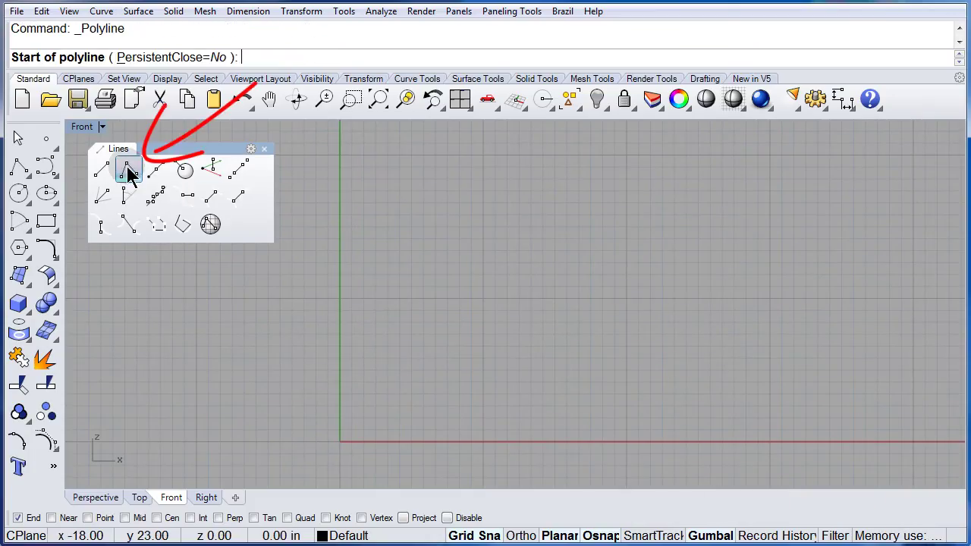
pyautogui.click(340, 441)
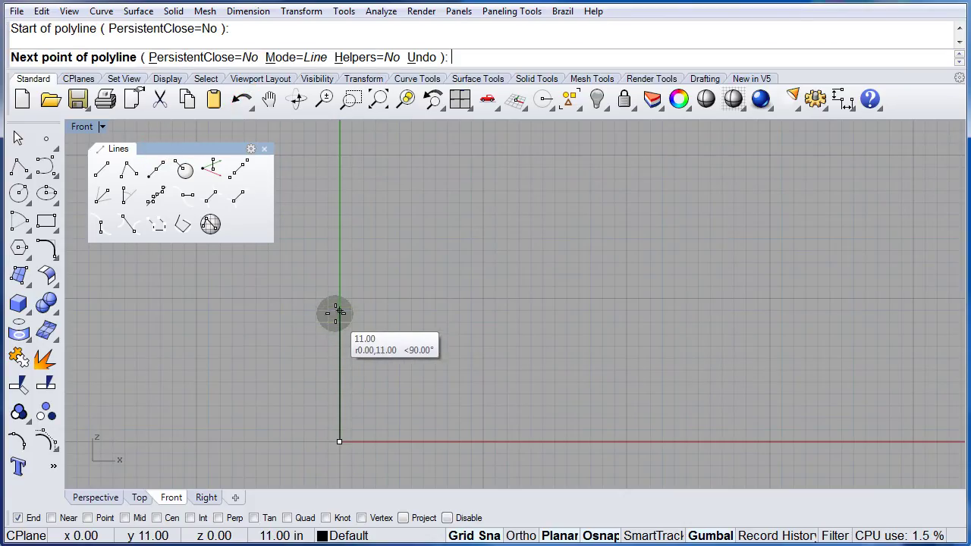
pyautogui.click(339, 250)
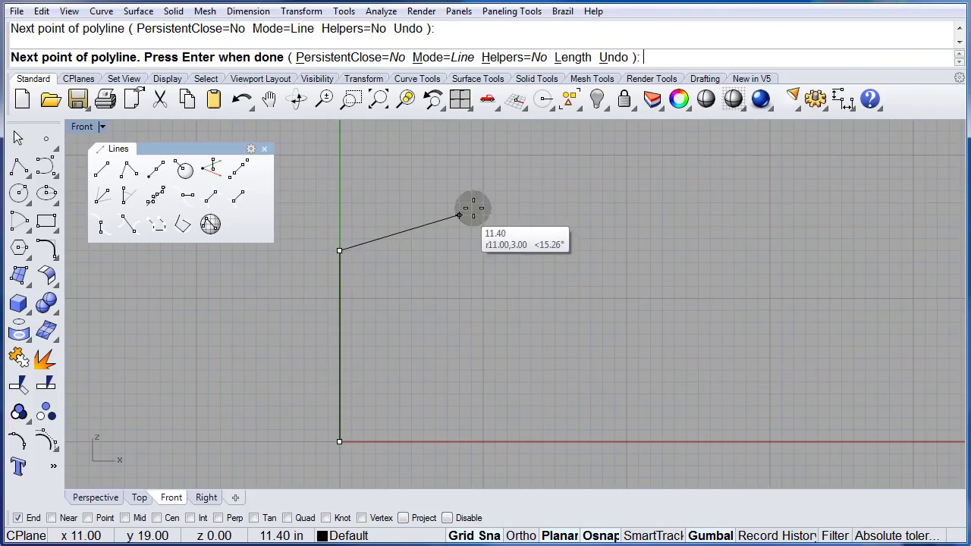
pyautogui.click(627, 155)
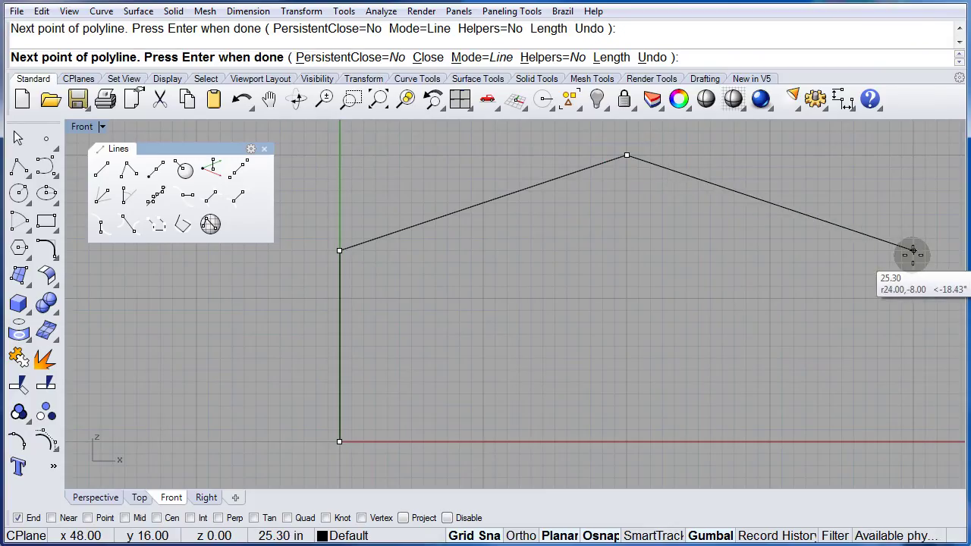
pyautogui.click(914, 250)
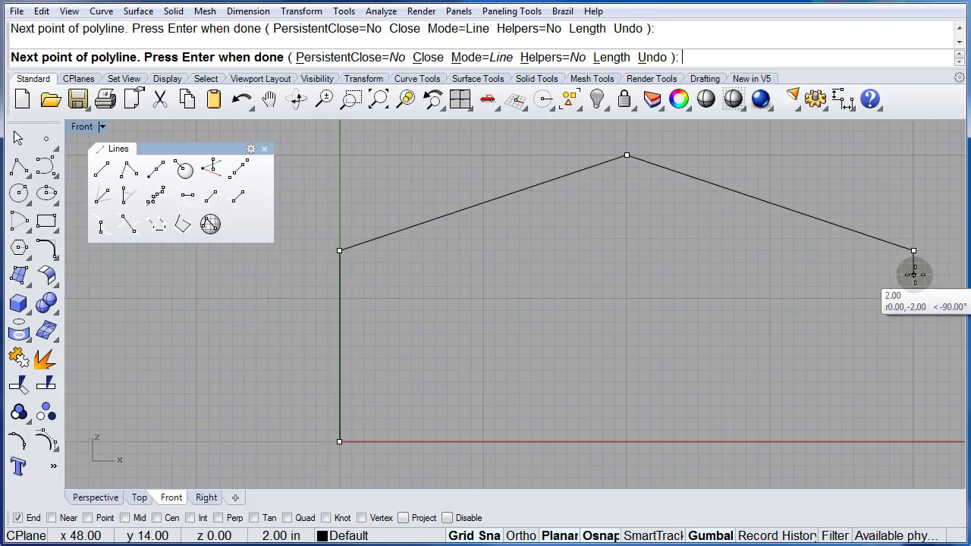
pyautogui.click(914, 442)
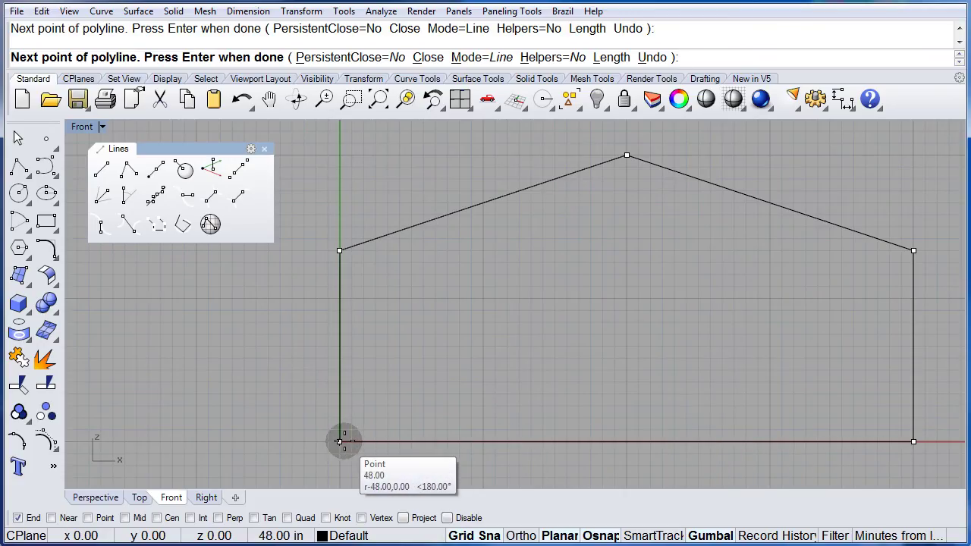
pyautogui.click(340, 442)
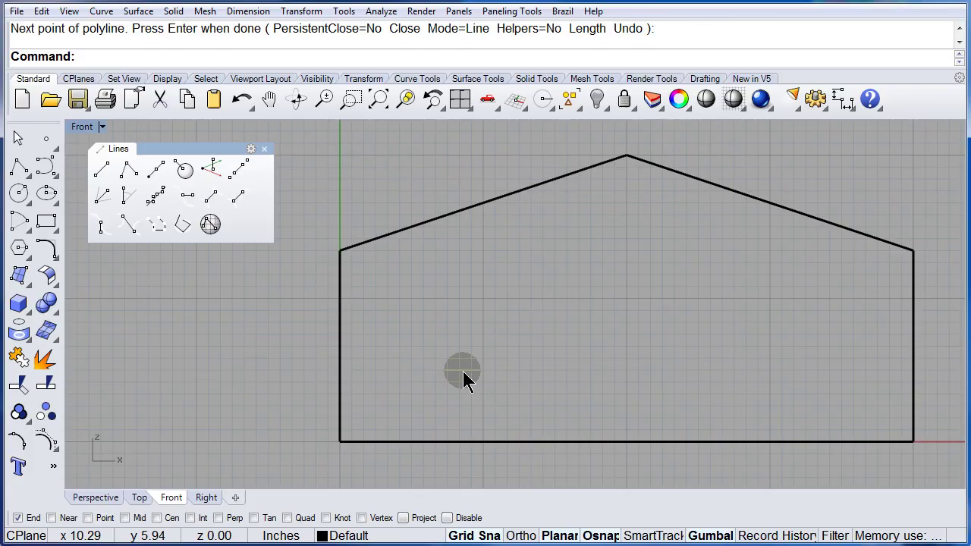
# Step: Switch to Perspective and orbit and zoom until the house outline stands upright on the grid
pyautogui.click(96, 498)
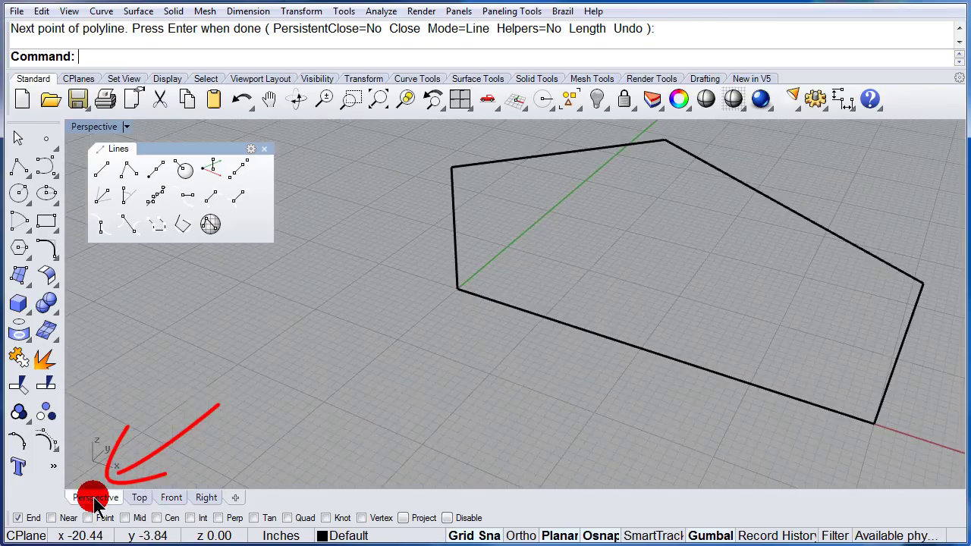
pyautogui.moveTo(195, 418); pyautogui.dragTo(186, 387, button='right')
pyautogui.scroll(-4, 186, 383)
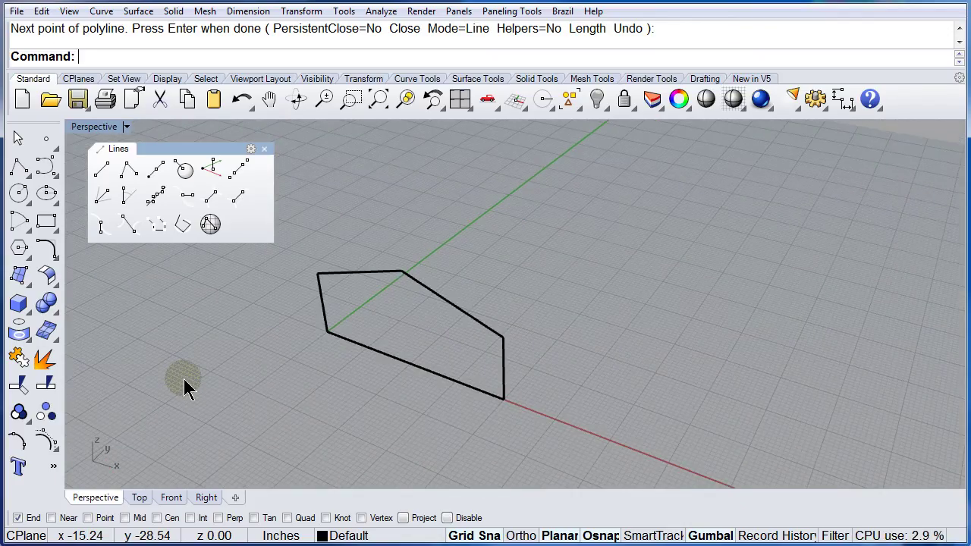
pyautogui.moveTo(319, 394); pyautogui.dragTo(251, 343, button='right')
pyautogui.scroll(3, 455, 279)
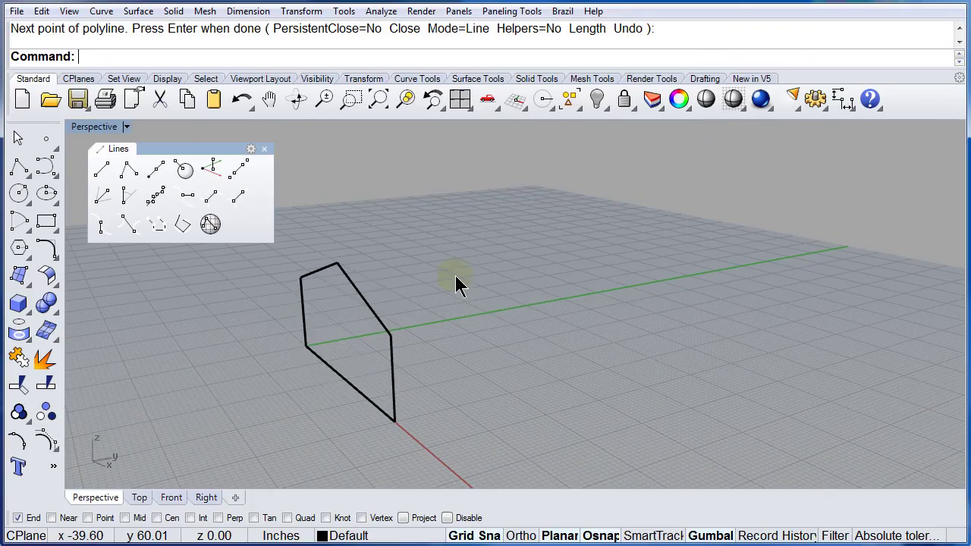
# Step: Duplicate the house profile 55 along the Y axis using the gumball with Alt
pyautogui.click(346, 277)
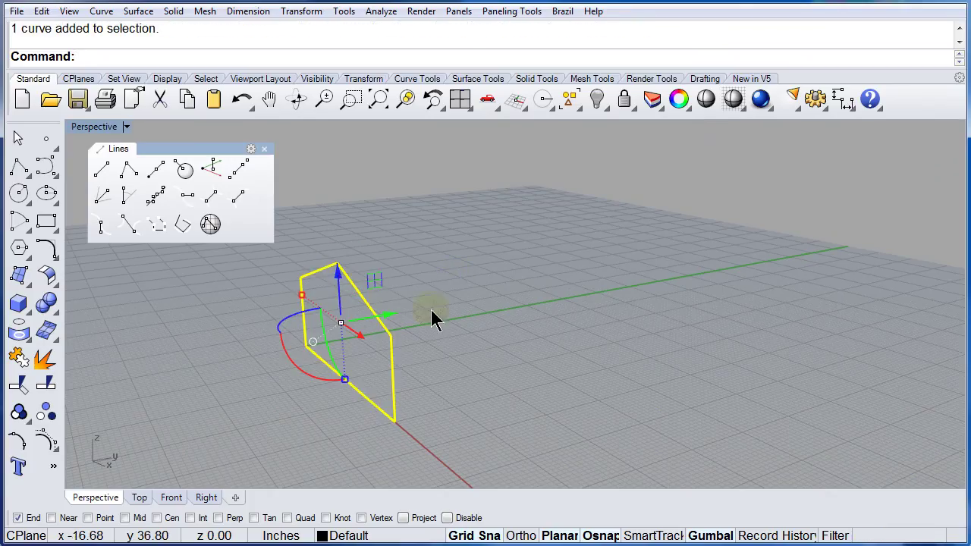
pyautogui.click(703, 535)
pyautogui.click(704, 535)
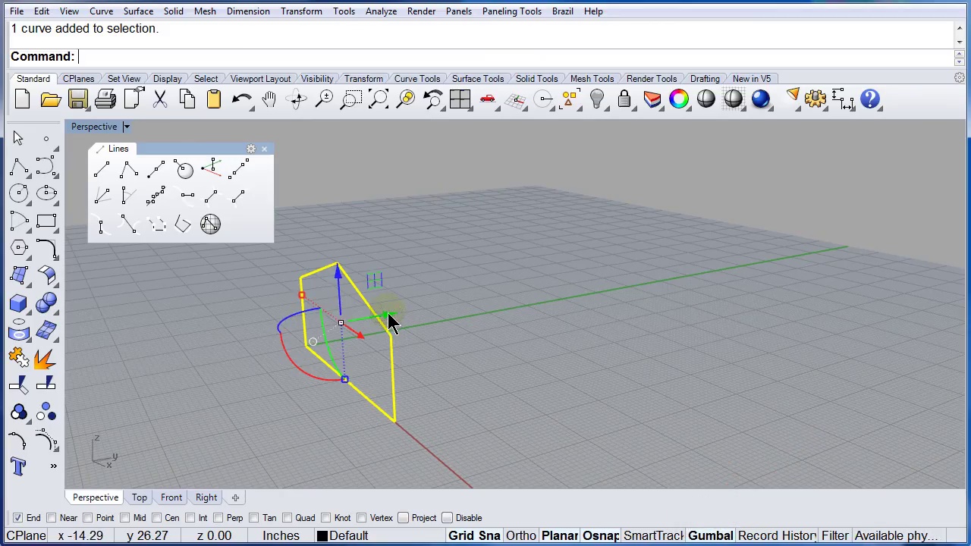
pyautogui.moveTo(390, 320); pyautogui.dragTo(598, 282)
pyautogui.press('alt')
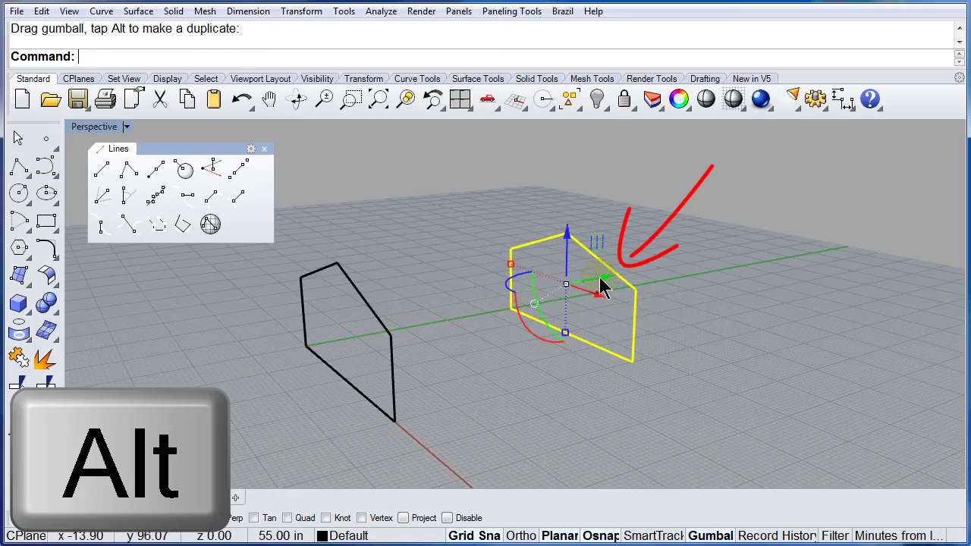
pyautogui.click(526, 394)
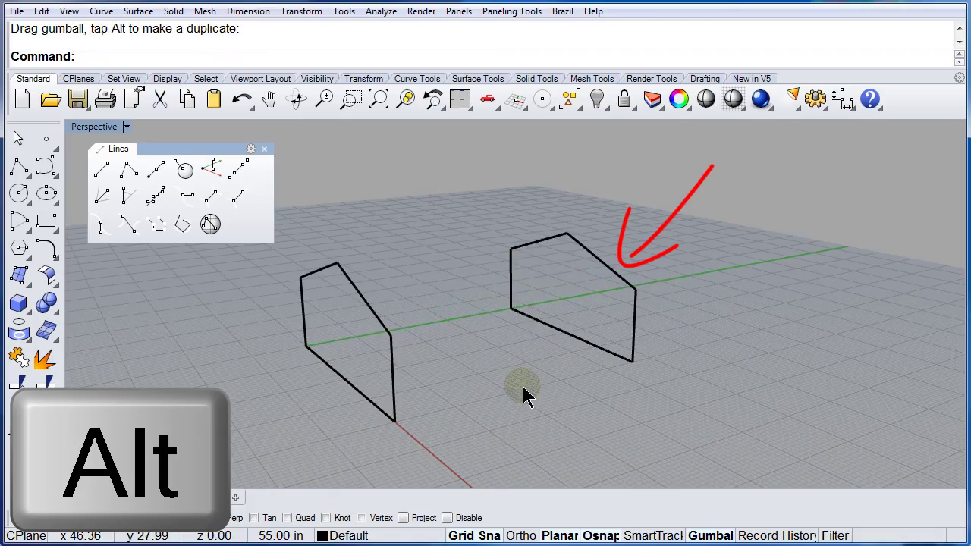
pyautogui.scroll(2, 464, 385)
pyautogui.moveTo(424, 324); pyautogui.dragTo(476, 338, button='right')
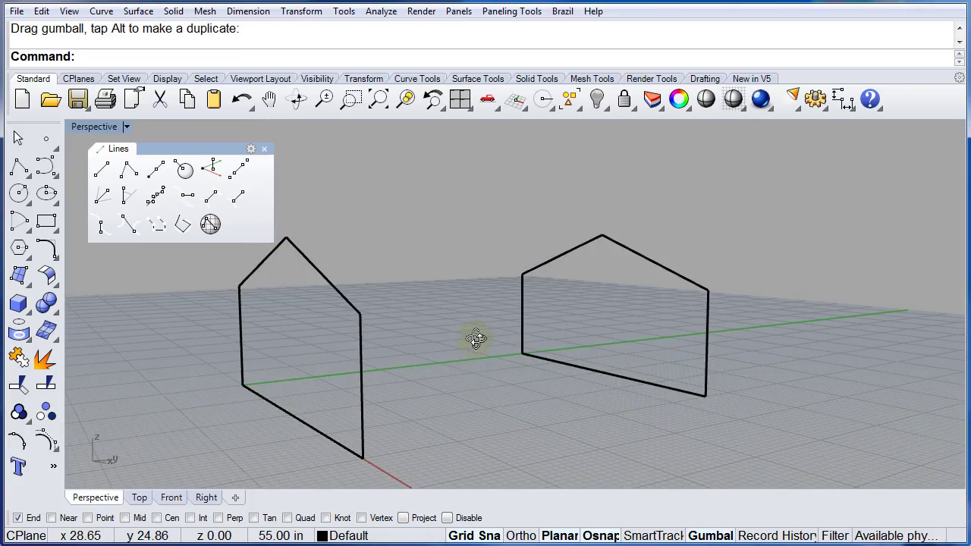
# Step: With End snap on, join the two gables' eave corners and bottom corners on the near wall
pyautogui.click(16, 518)
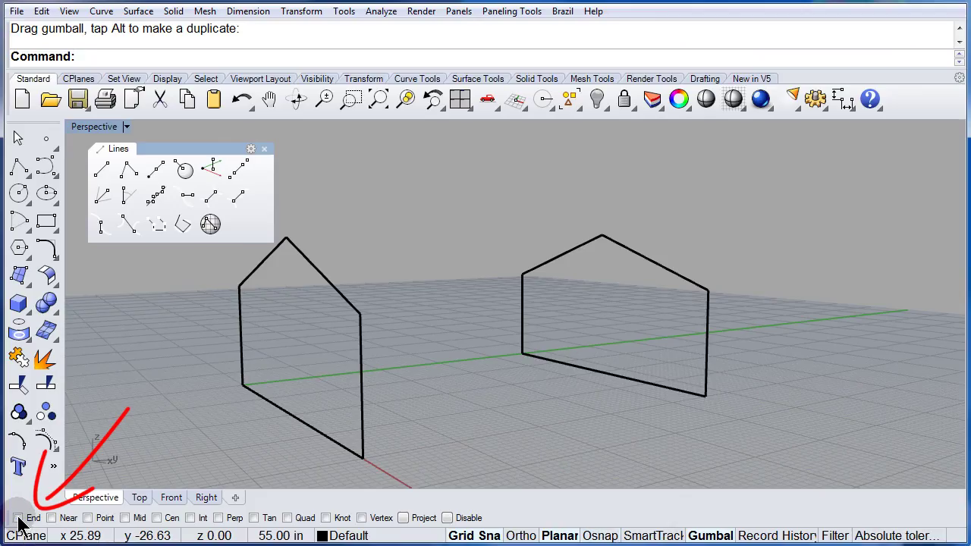
pyautogui.click(17, 519)
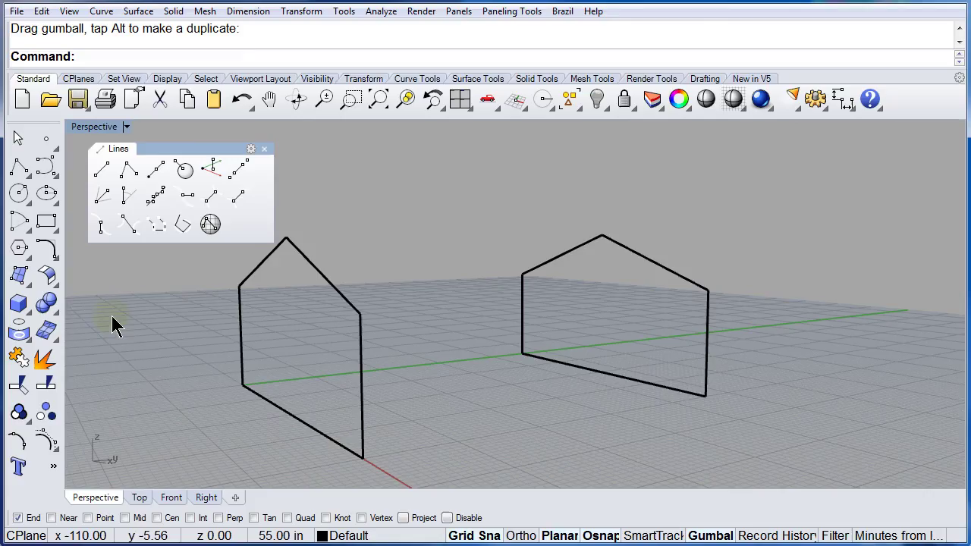
pyautogui.click(102, 171)
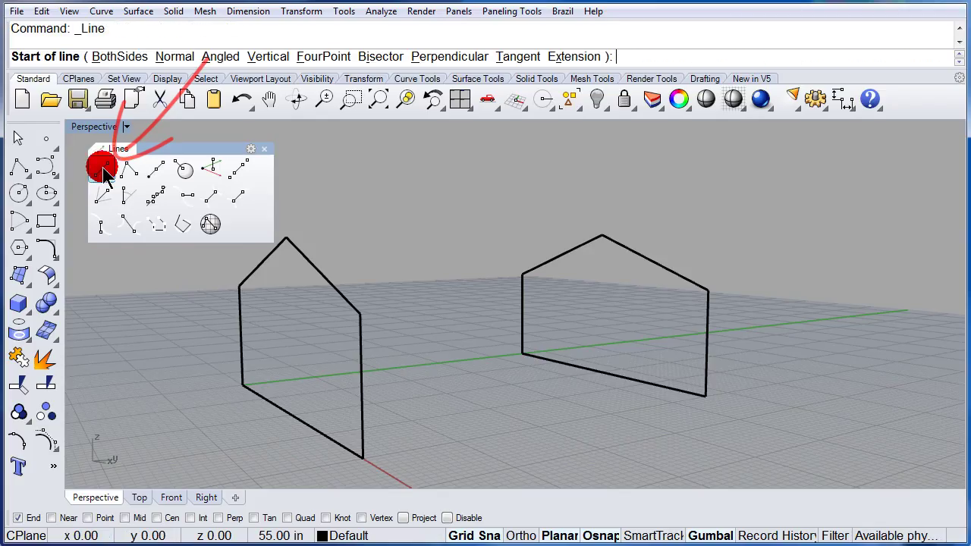
pyautogui.click(362, 310)
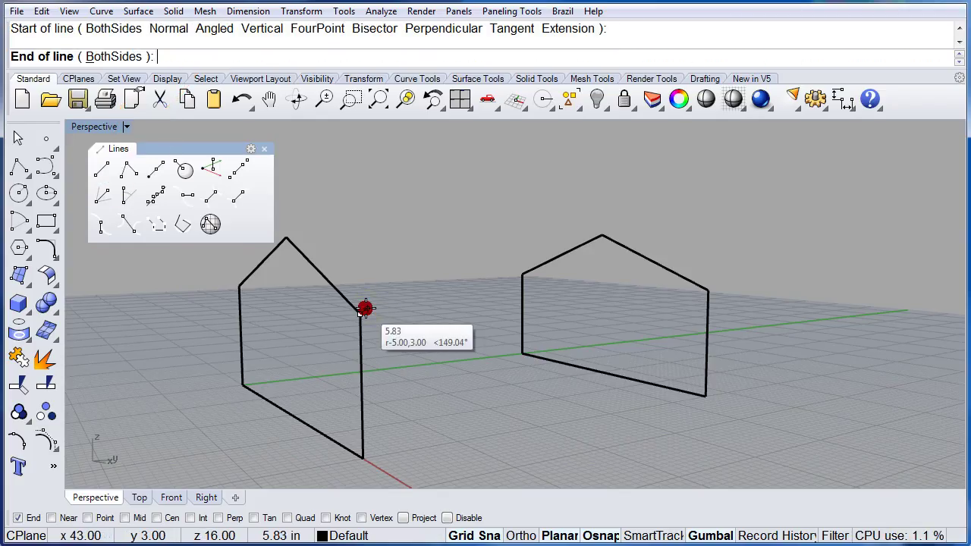
pyautogui.click(698, 291)
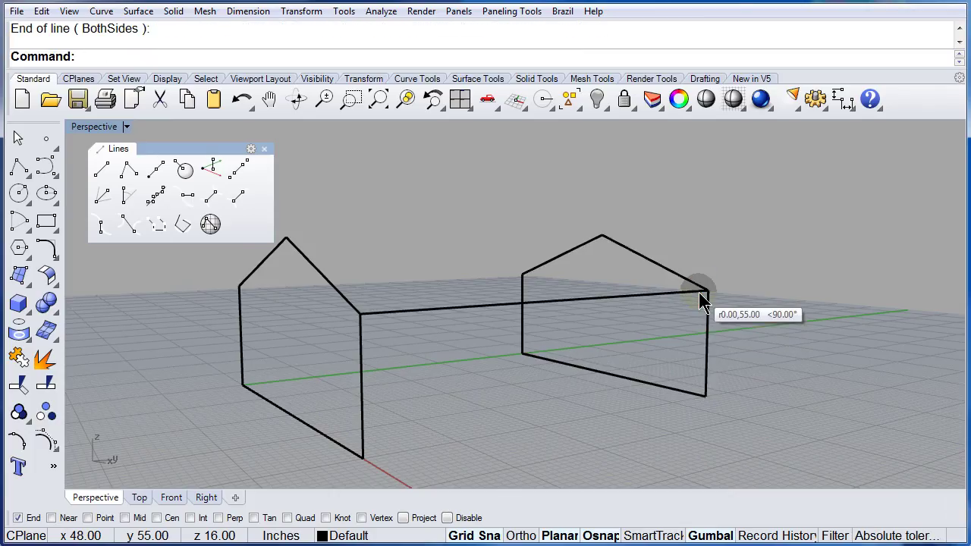
pyautogui.rightClick(465, 241)
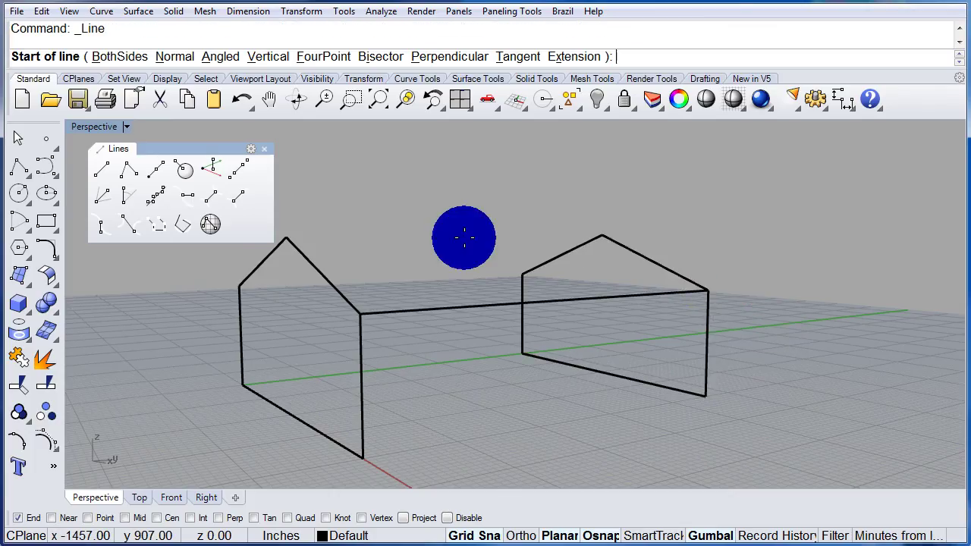
pyautogui.click(363, 455)
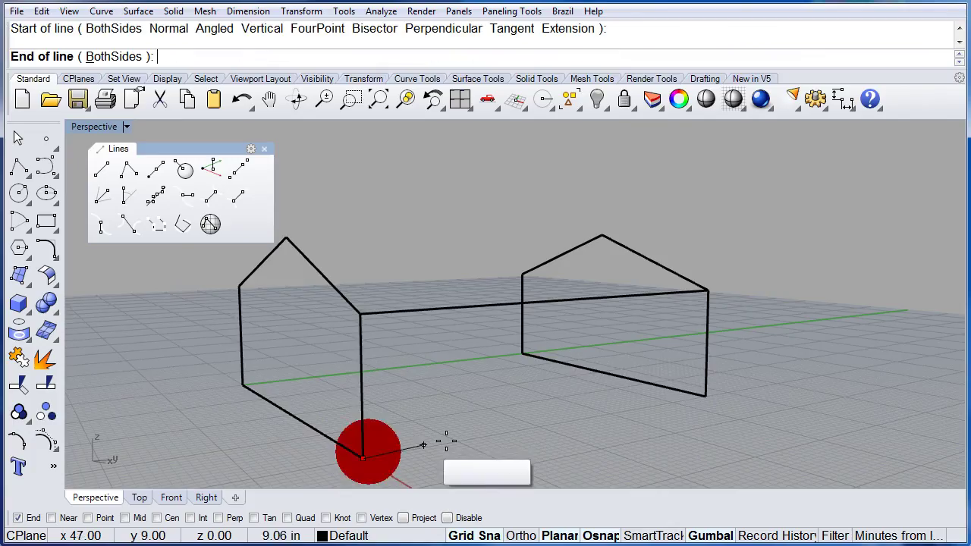
pyautogui.click(699, 399)
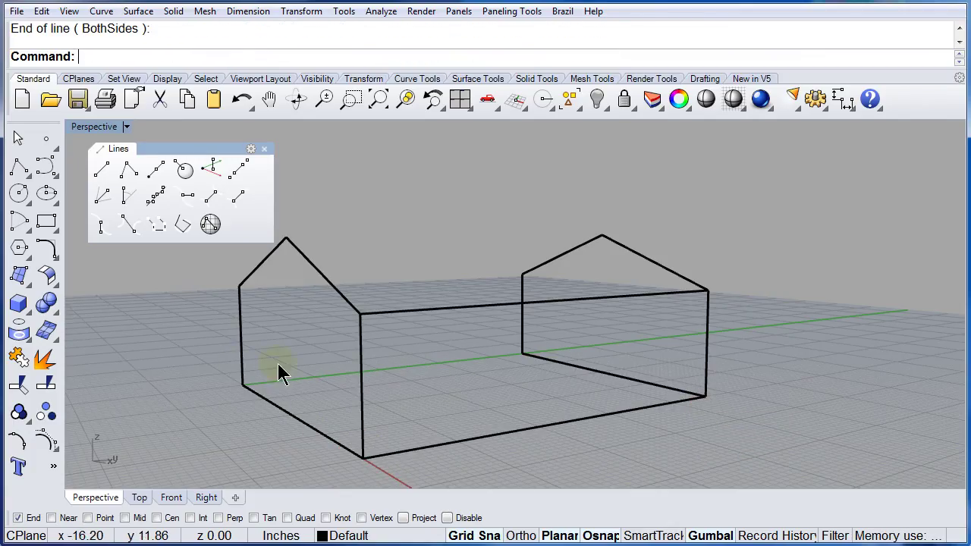
# Step: Join the gables' bottom corners and top wall corners along the other long wall
pyautogui.moveTo(207, 372)
pyautogui.mouseDown(button='right')
pyautogui.moveTo(553, 352)
pyautogui.moveTo(627, 284)
pyautogui.moveTo(657, 350)
pyautogui.mouseUp(button='right')
pyautogui.scroll(-5, 455, 262)
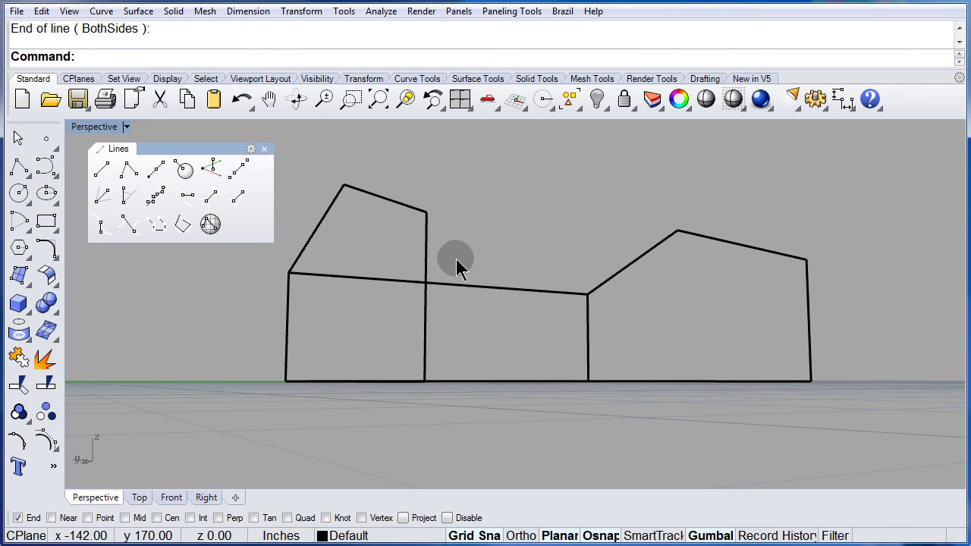
pyautogui.moveTo(522, 252)
pyautogui.mouseDown(button='right')
pyautogui.moveTo(521, 277)
pyautogui.moveTo(526, 265)
pyautogui.mouseUp(button='right')
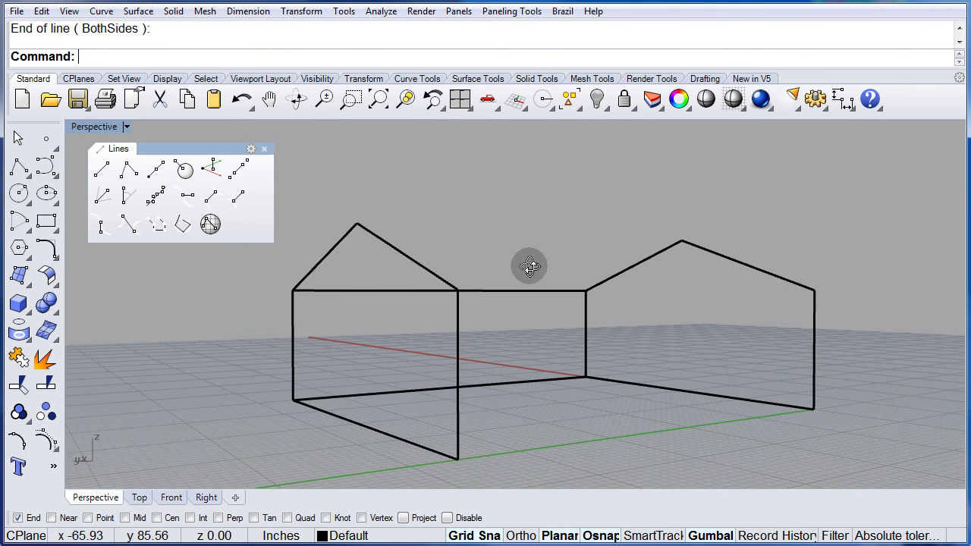
pyautogui.click(102, 172)
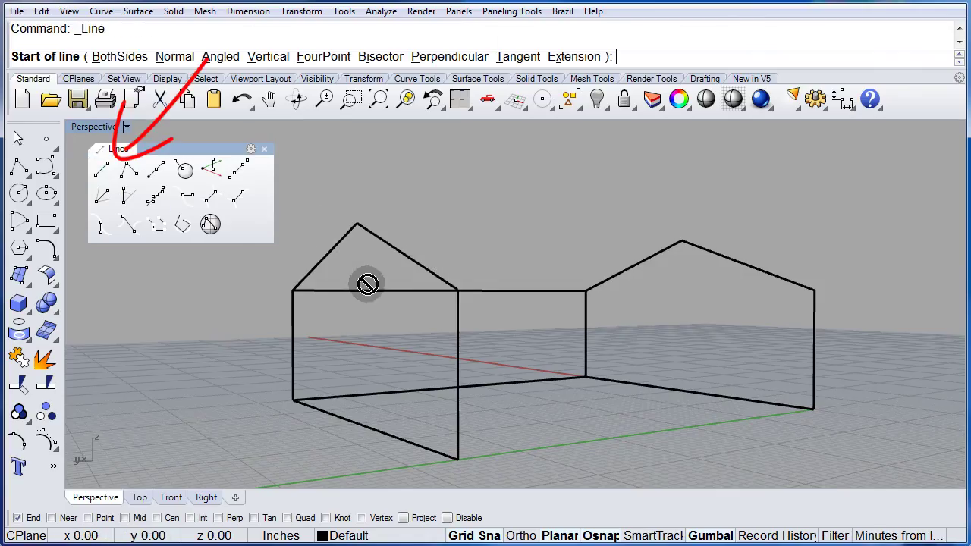
pyautogui.click(458, 458)
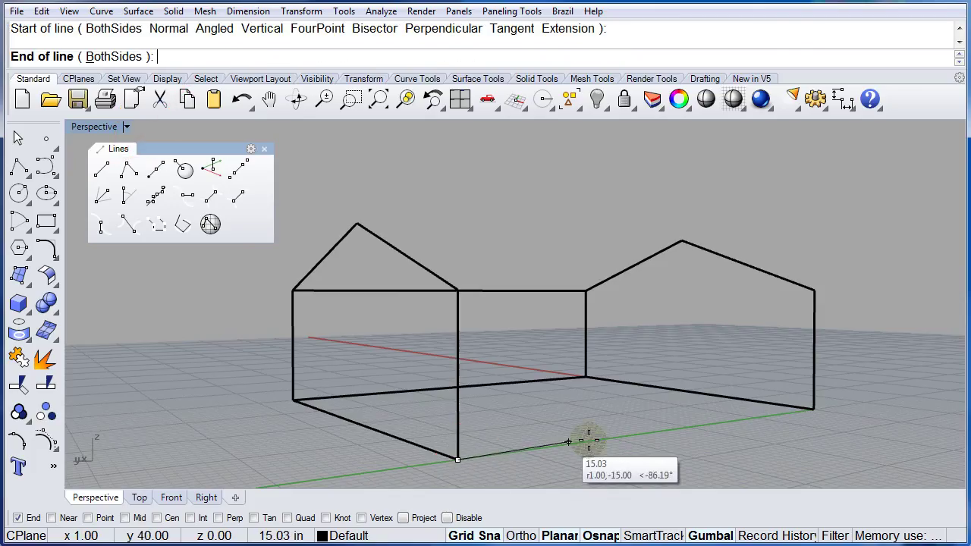
pyautogui.click(811, 411)
pyautogui.rightClick(458, 257)
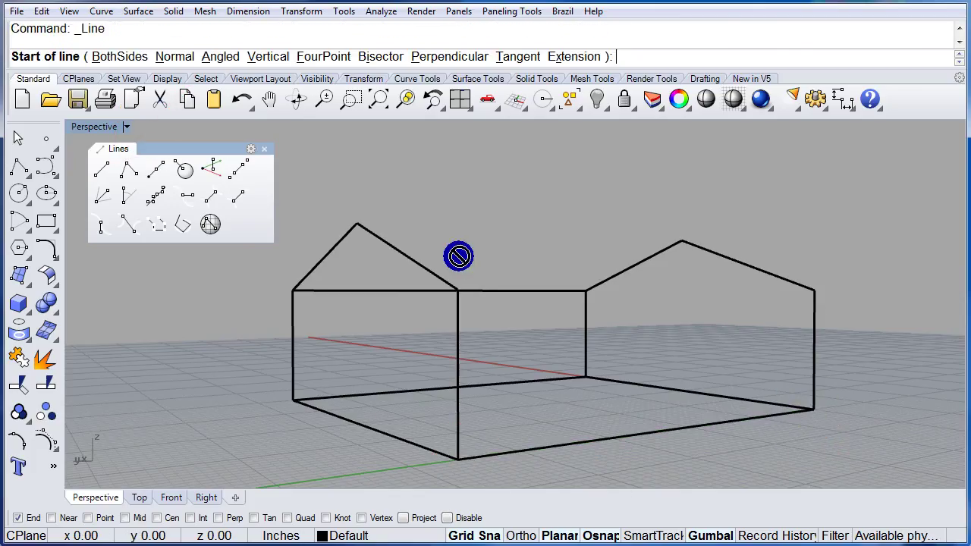
pyautogui.click(459, 287)
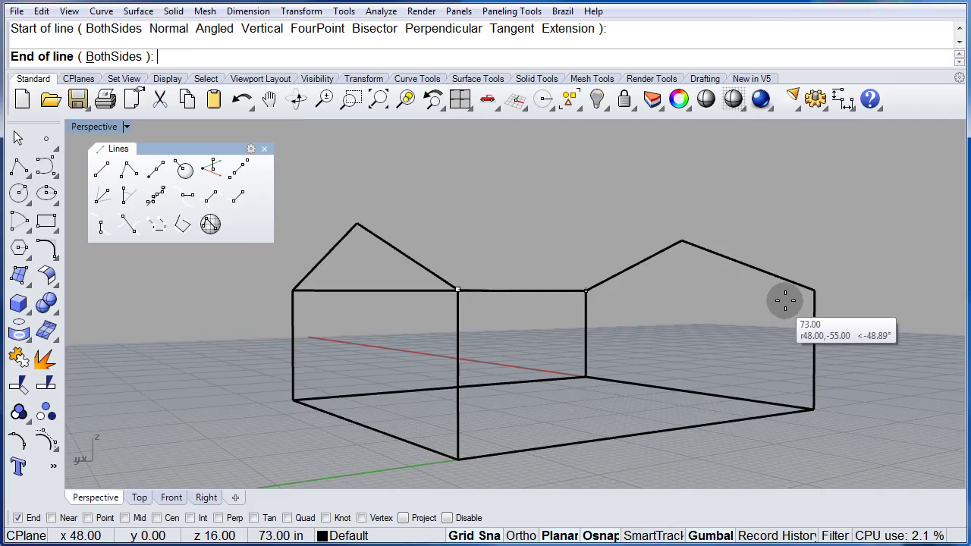
pyautogui.click(815, 290)
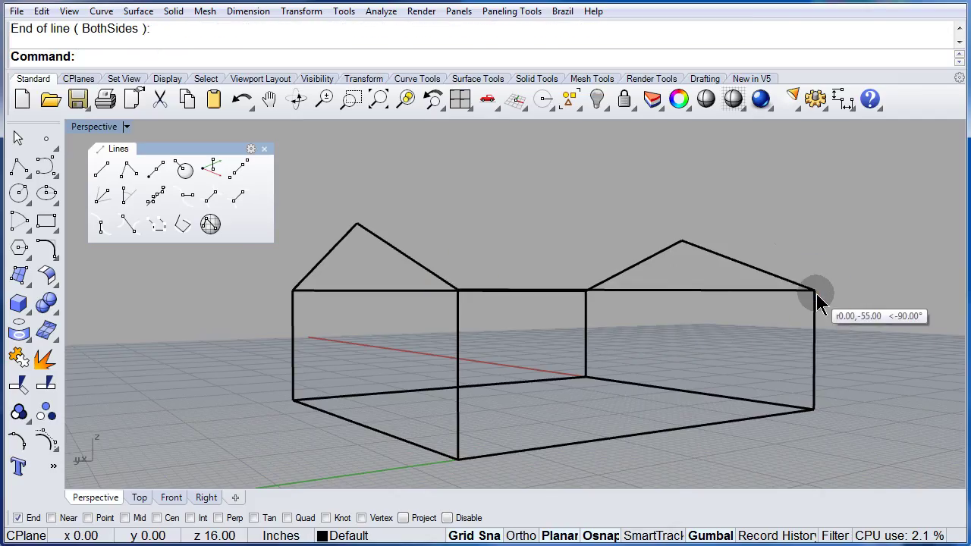
pyautogui.moveTo(792, 241); pyautogui.dragTo(794, 217, button='right')
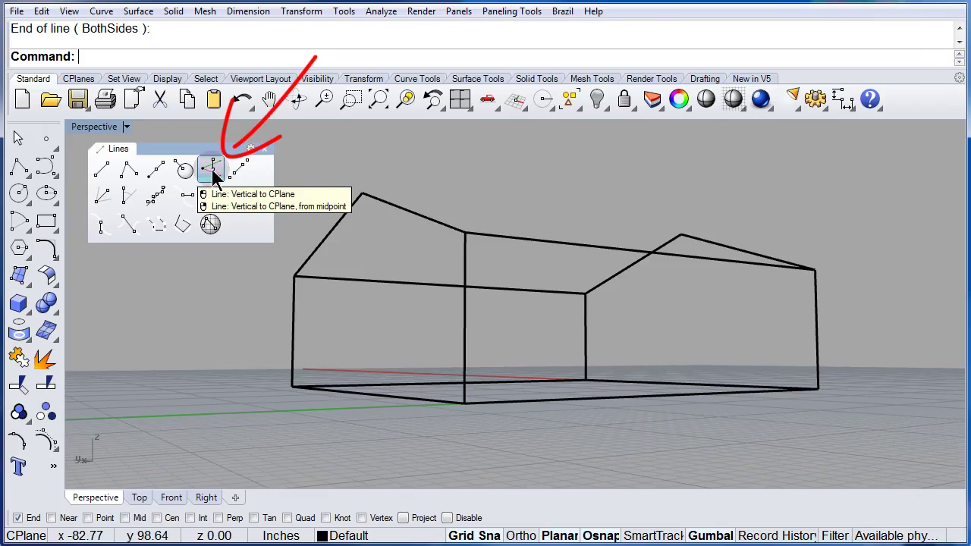
# Step: Draw a 12-inch vertical line up from the front wall's bottom edge
pyautogui.click(212, 170)
pyautogui.scroll(-2, 537, 314)
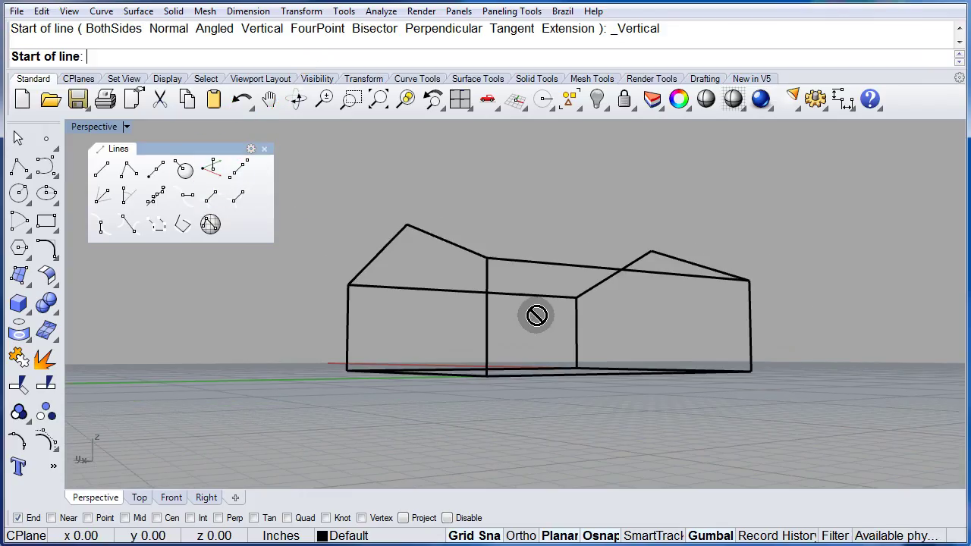
pyautogui.moveTo(536, 315); pyautogui.dragTo(548, 315, button='right')
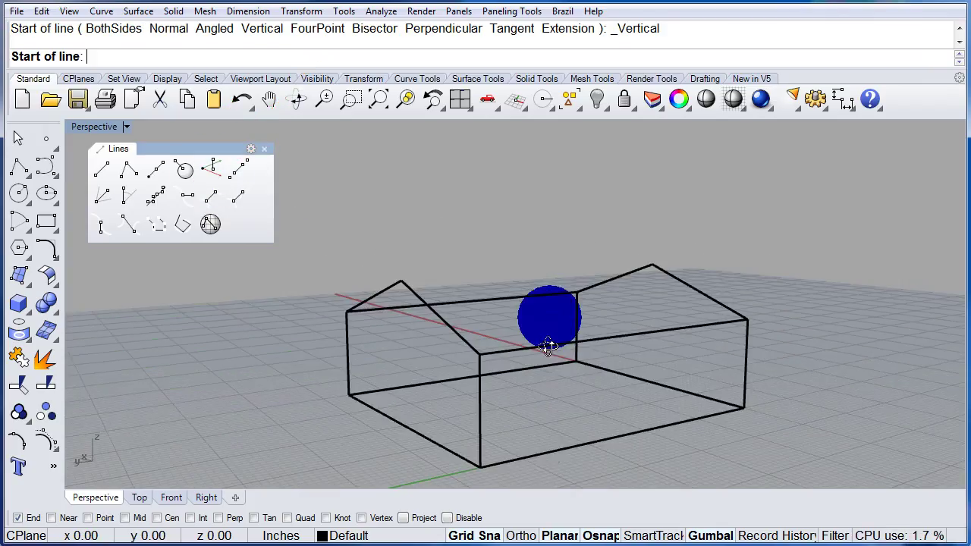
pyautogui.click(533, 454)
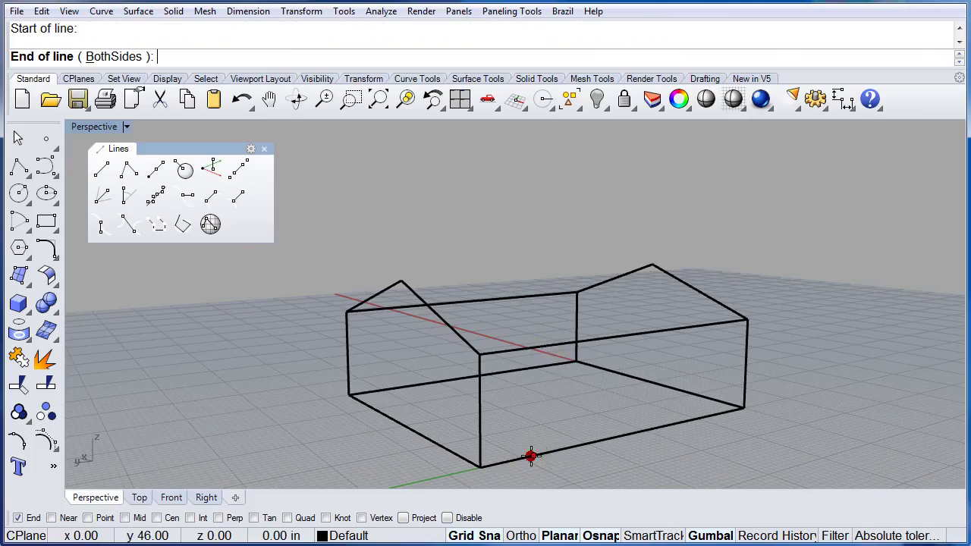
pyautogui.click(533, 374)
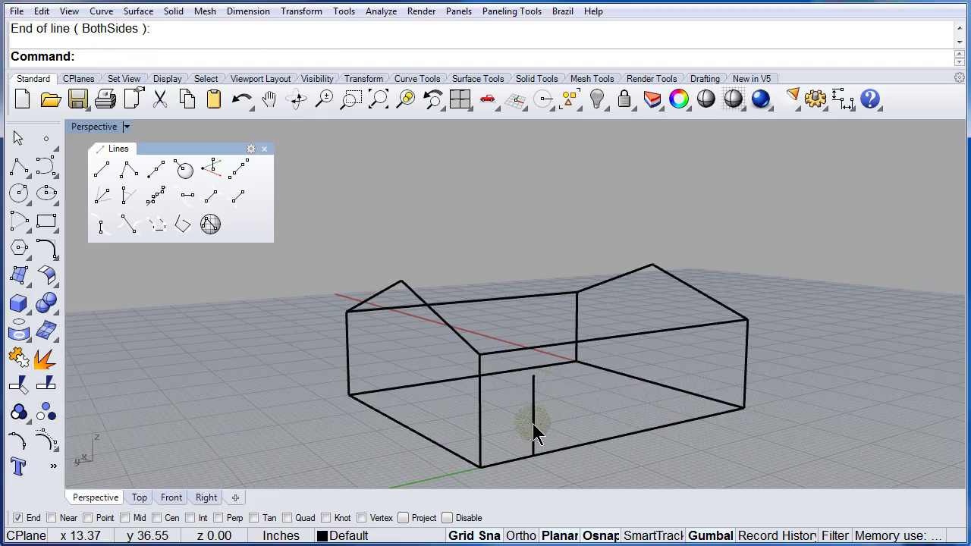
pyautogui.scroll(4, 541, 459)
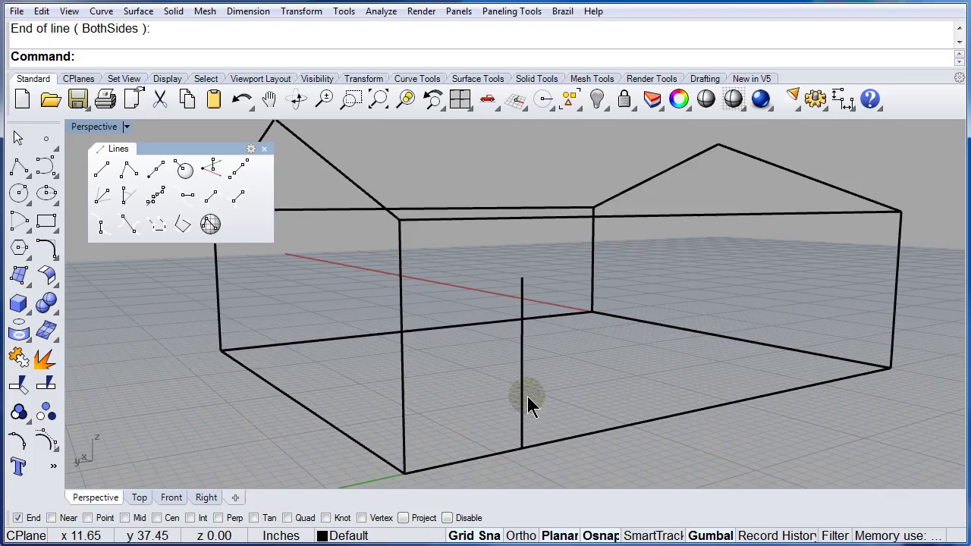
# Step: Copy the vertical door line 5 inches along the wall
pyautogui.click(523, 393)
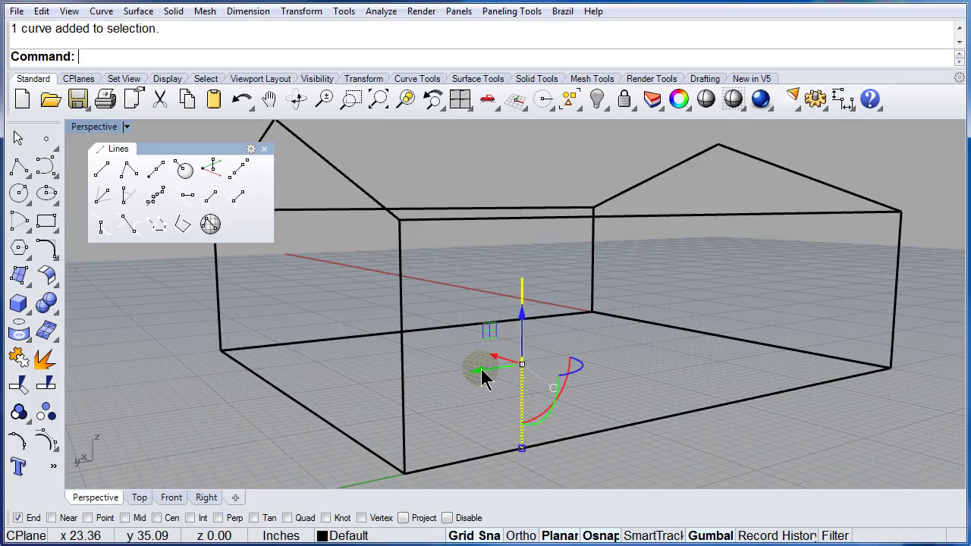
pyautogui.moveTo(486, 379); pyautogui.dragTo(423, 386)
pyautogui.press('alt')
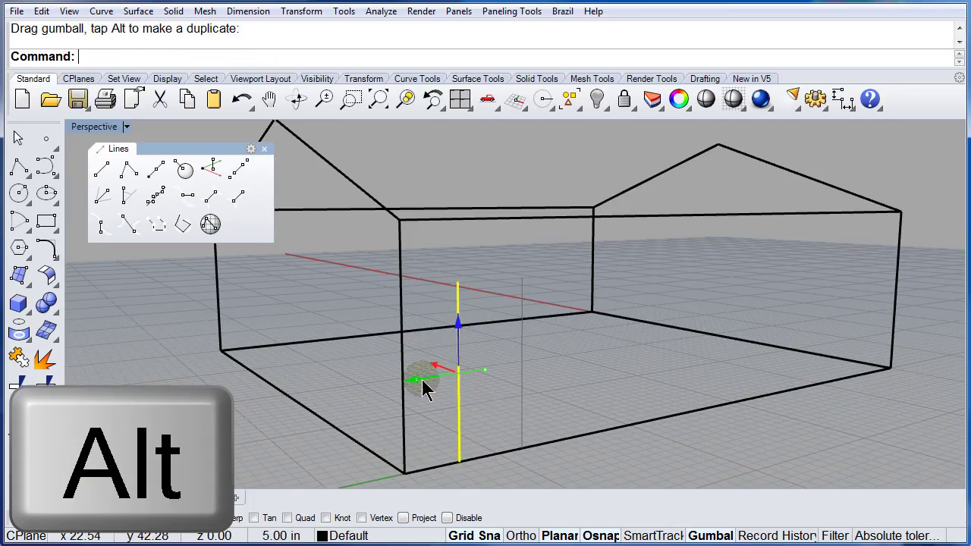
# Step: Draw a line joining the tops of the two vertical door lines
pyautogui.click(104, 180)
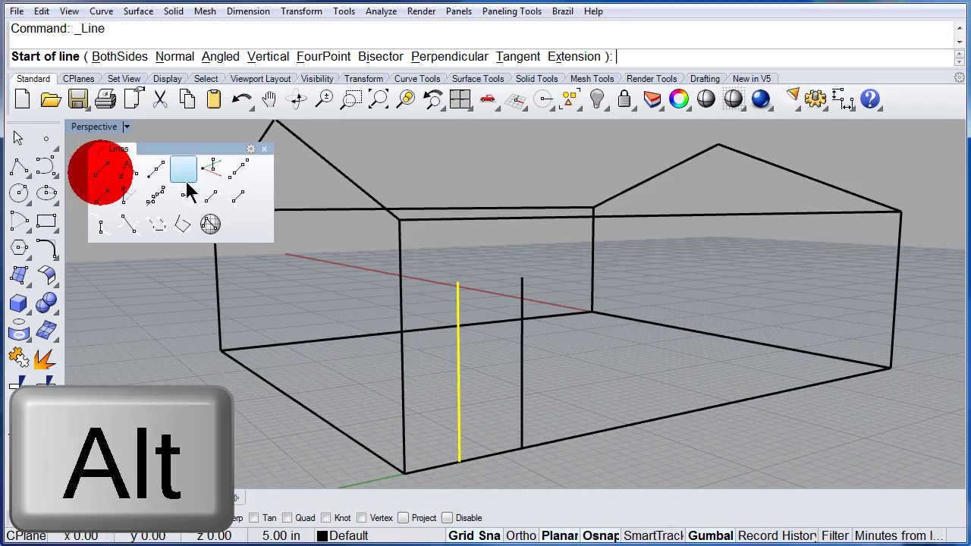
pyautogui.click(463, 287)
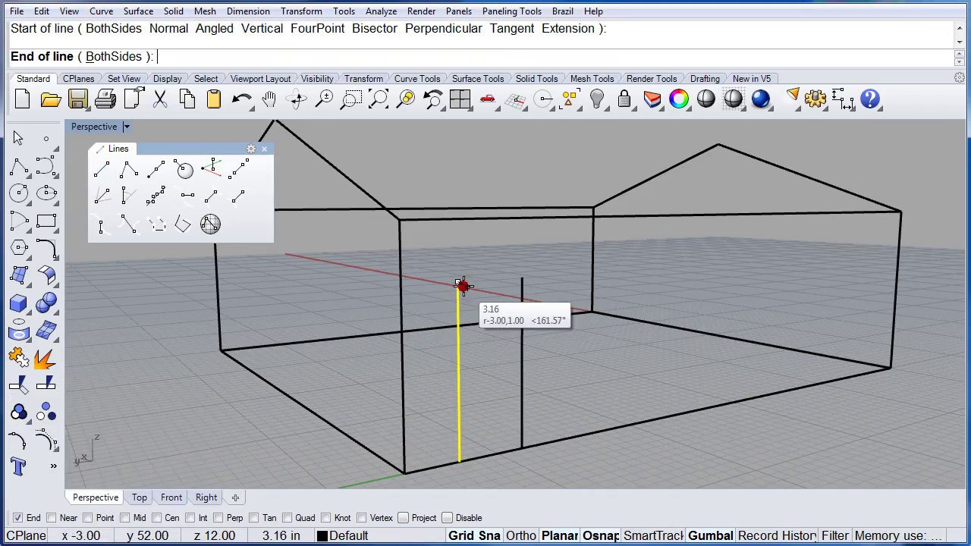
pyautogui.click(522, 278)
pyautogui.scroll(-3, 607, 321)
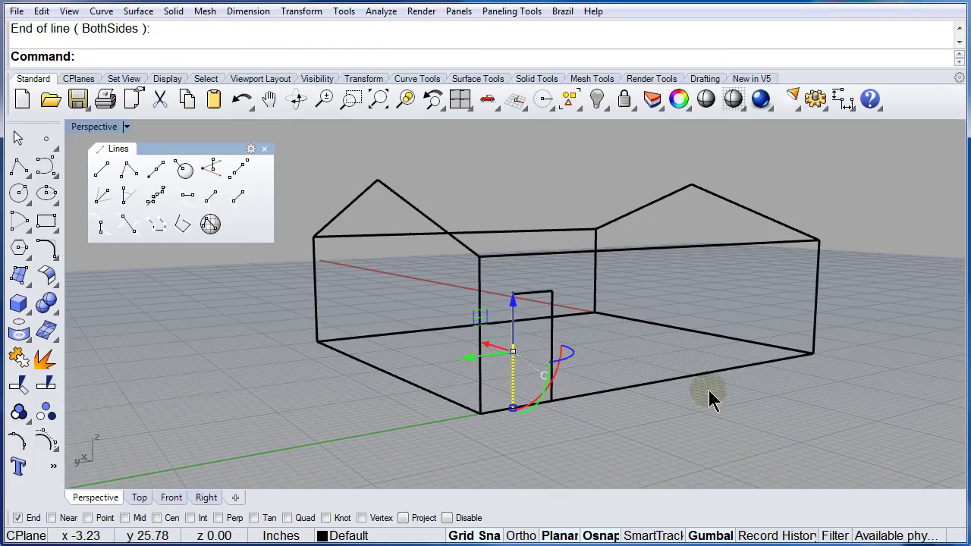
# Step: Draw a ridge line from the left roof peak to the right roof peak
pyautogui.click(716, 442)
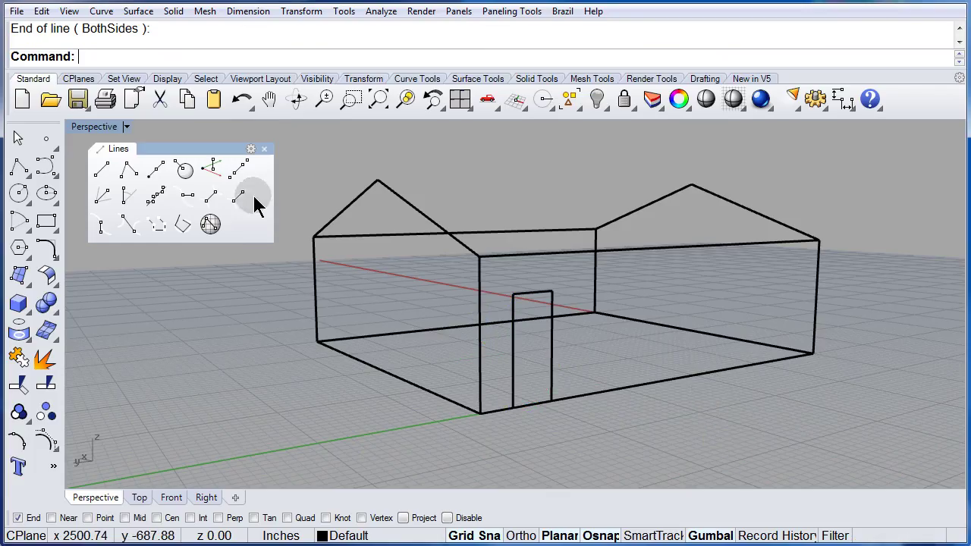
pyautogui.click(102, 173)
pyautogui.click(377, 180)
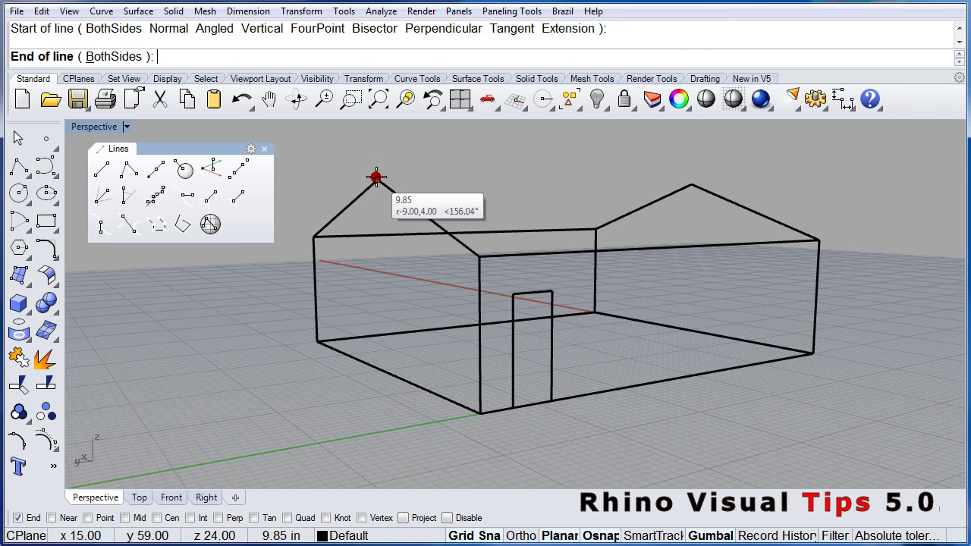
pyautogui.click(689, 184)
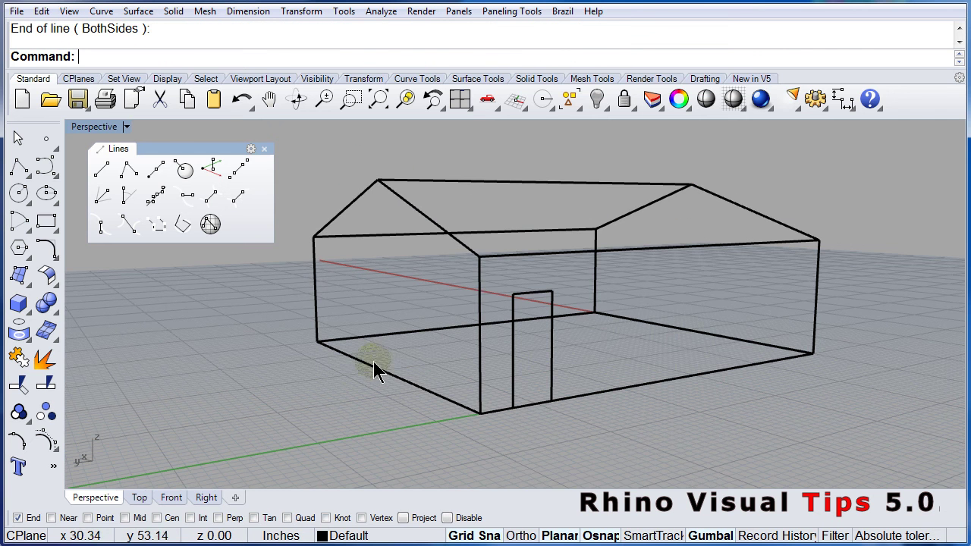
pyautogui.moveTo(360, 373); pyautogui.dragTo(369, 393, button='right')
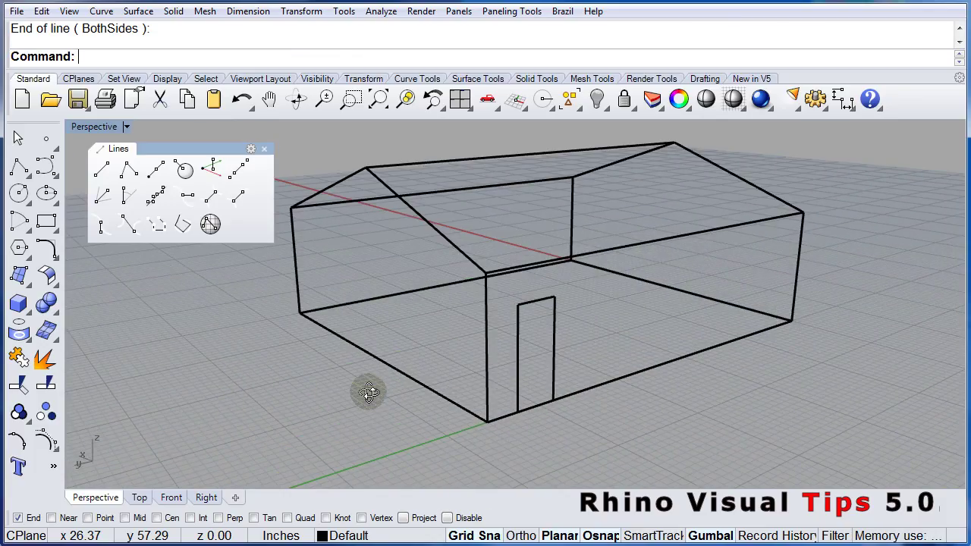